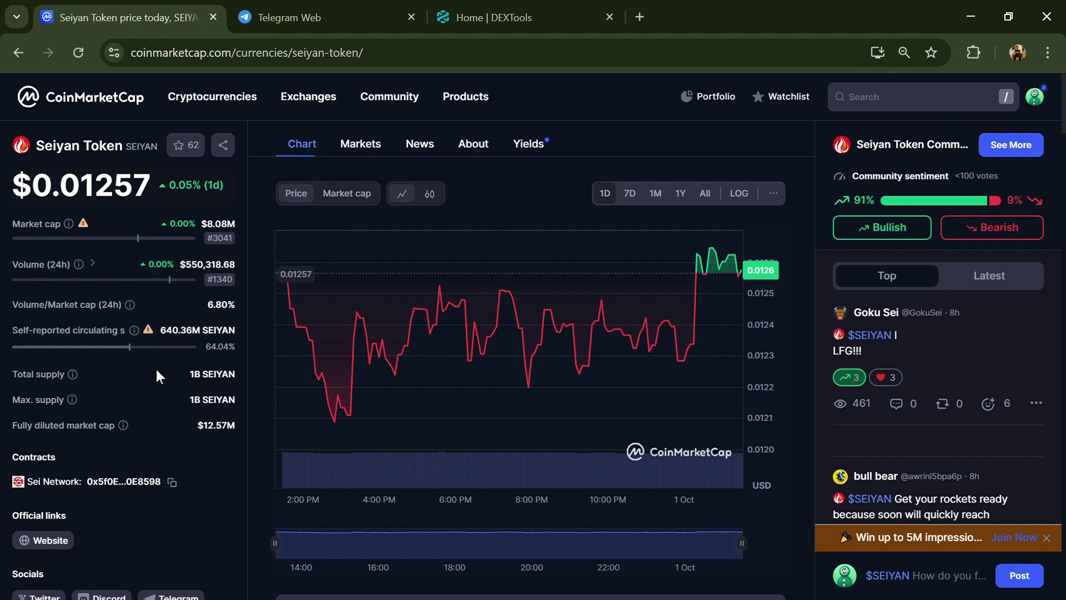
scroll(156, 369, "down", 1)
scroll(151, 384, "up", 1)
Draft a $SEIYAN comment, toggling between bullish and bearish before leaving it Bearish
left_click(945, 585)
left_click(875, 570)
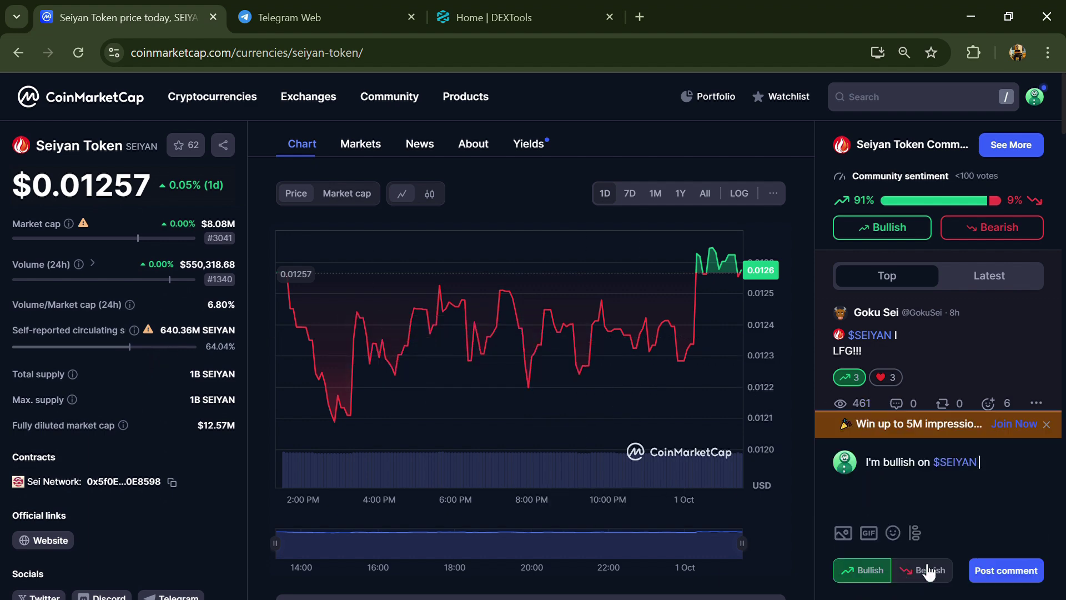
left_click(927, 573)
left_click(884, 574)
left_click(922, 580)
scroll(987, 251, "down", 3)
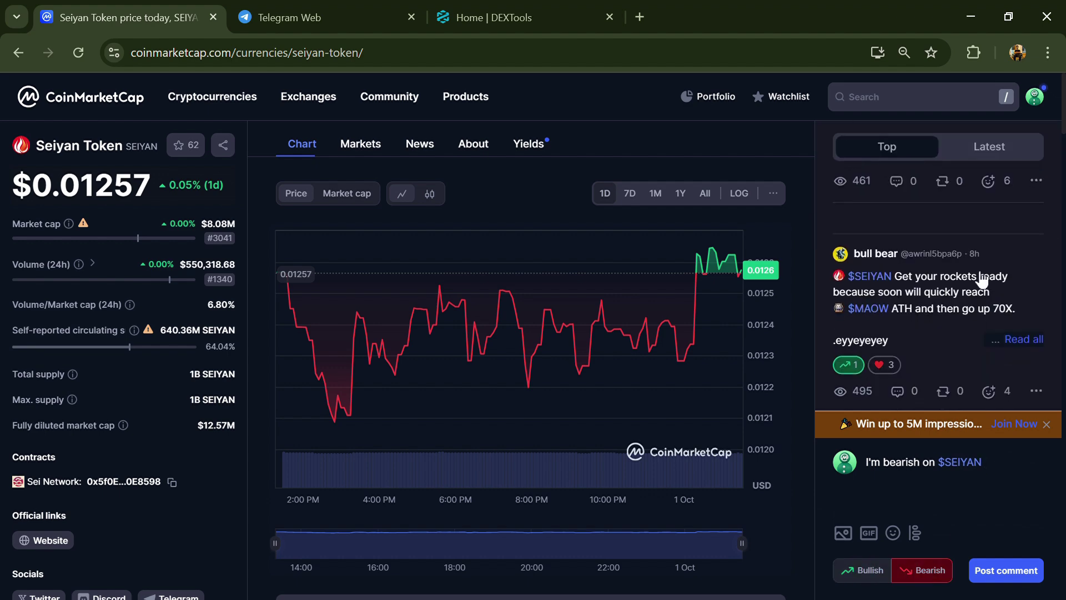
scroll(987, 250, "down", 3)
scroll(988, 251, "down", 3)
scroll(988, 248, "down", 3)
scroll(987, 248, "down", 3)
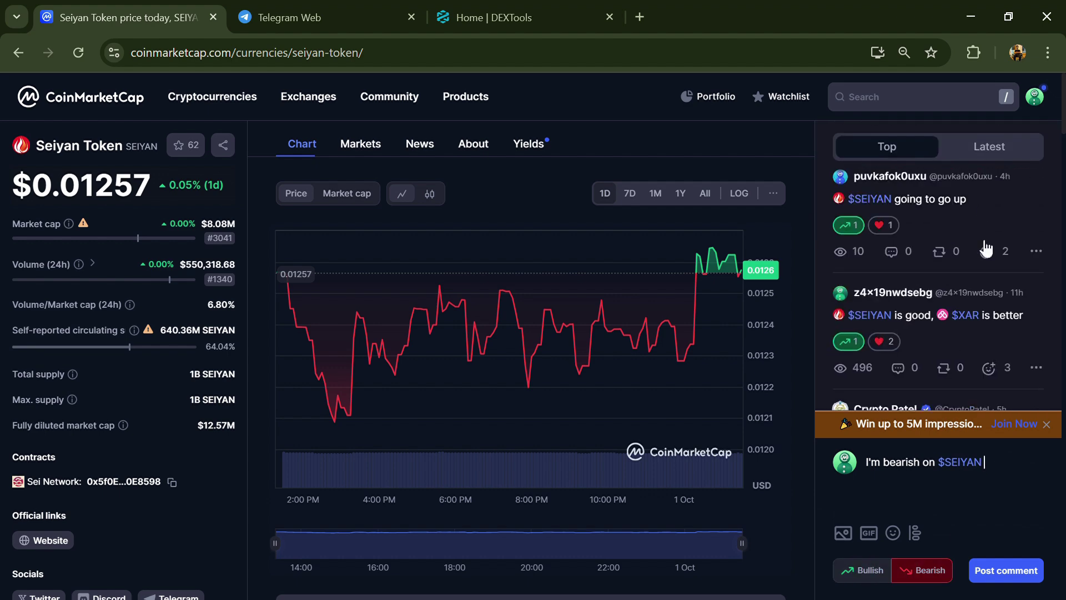
scroll(983, 246, "down", 3)
scroll(980, 243, "down", 3)
scroll(978, 241, "down", 3)
scroll(983, 245, "down", 3)
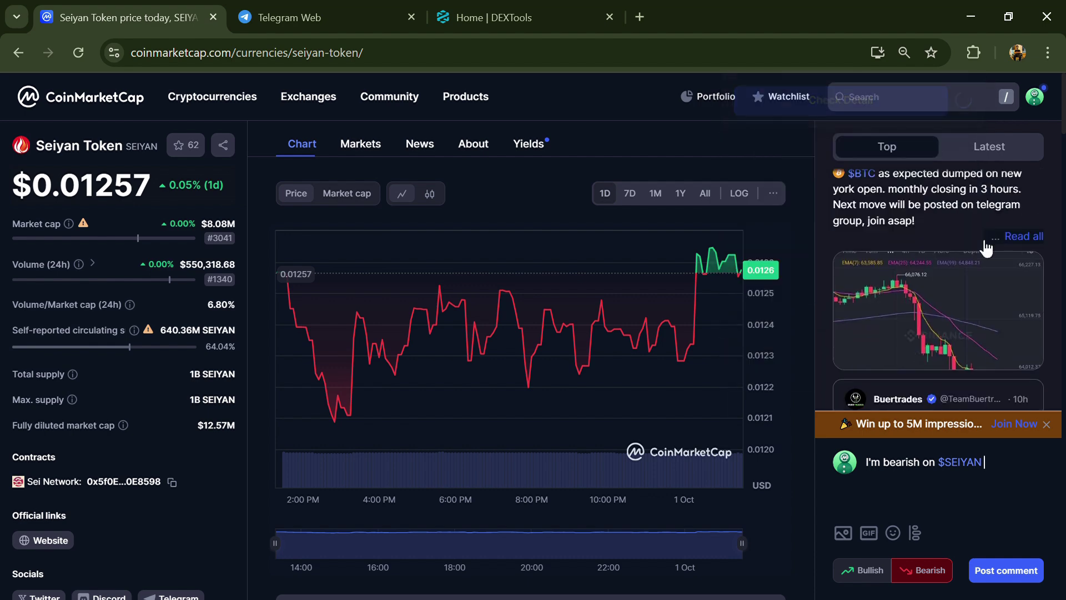
scroll(987, 246, "down", 3)
scroll(986, 248, "down", 3)
scroll(987, 248, "down", 3)
scroll(986, 245, "down", 3)
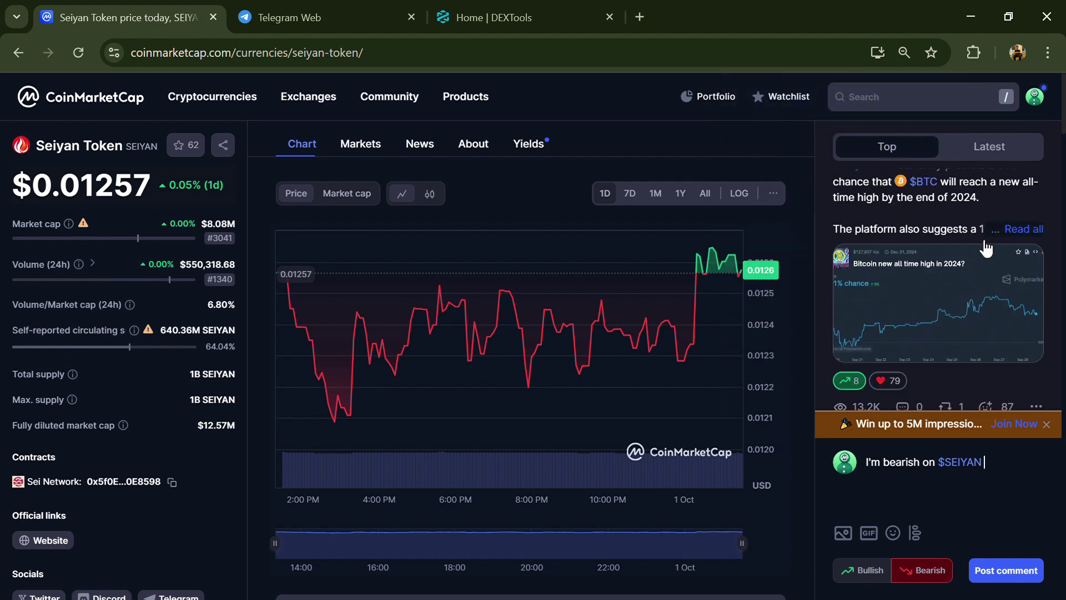
scroll(984, 245, "down", 3)
scroll(134, 295, "down", 3)
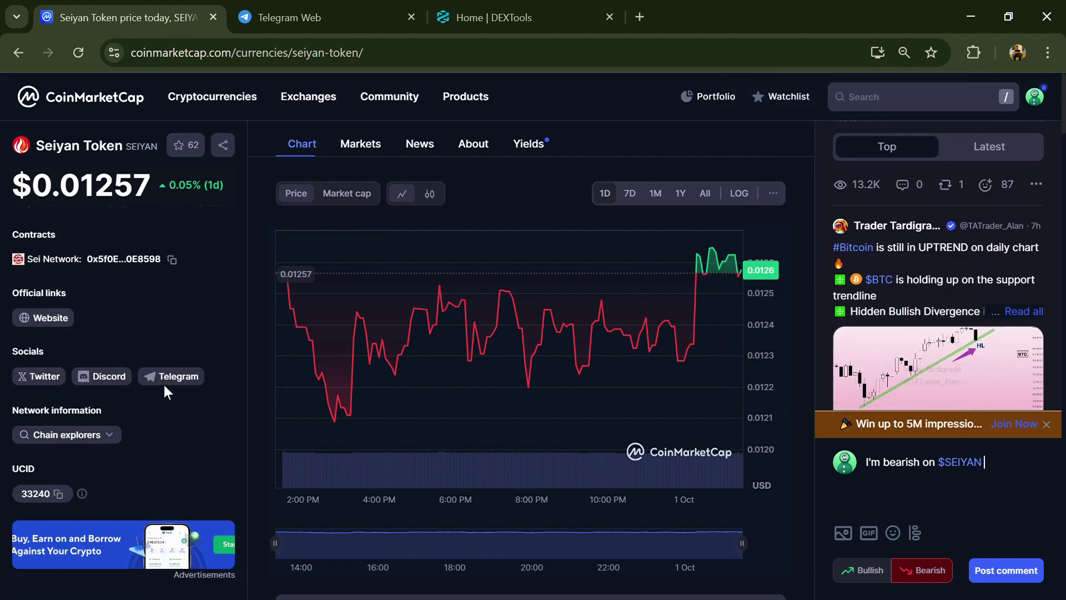
Open the token's Telegram link, then search 'seiyantoken9000' in Telegram Web and open the $SEIYAN group
left_click(173, 380)
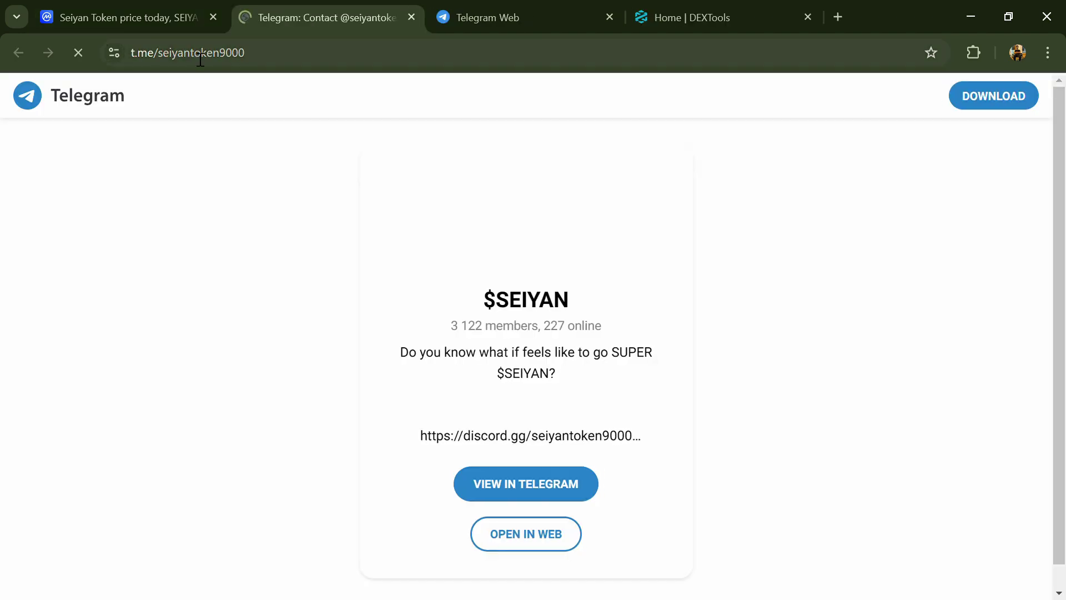
double_click(201, 58)
key("ctrl+c")
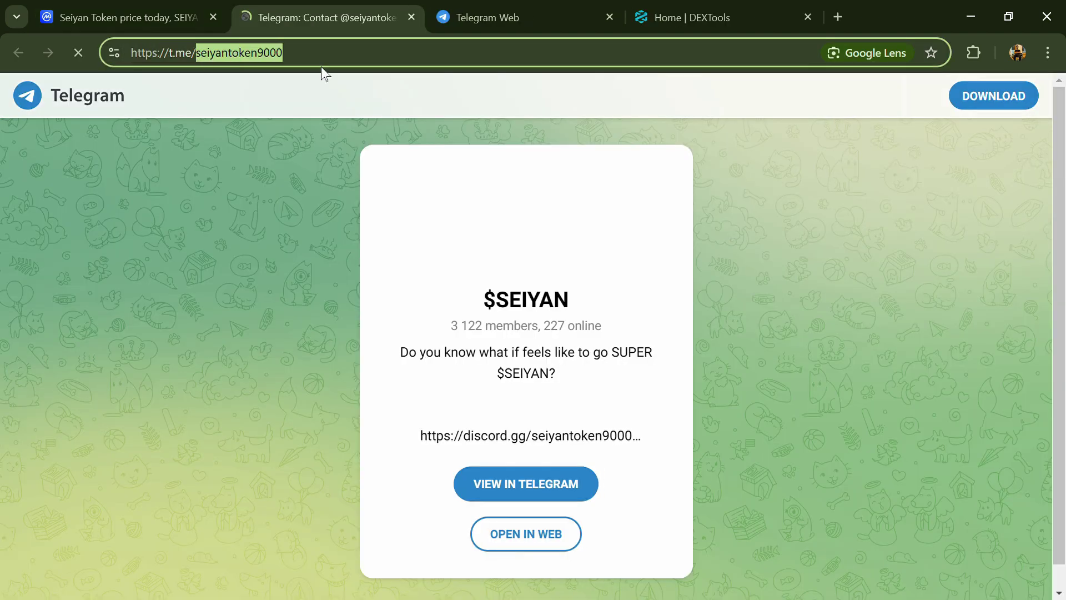
left_click(577, 18)
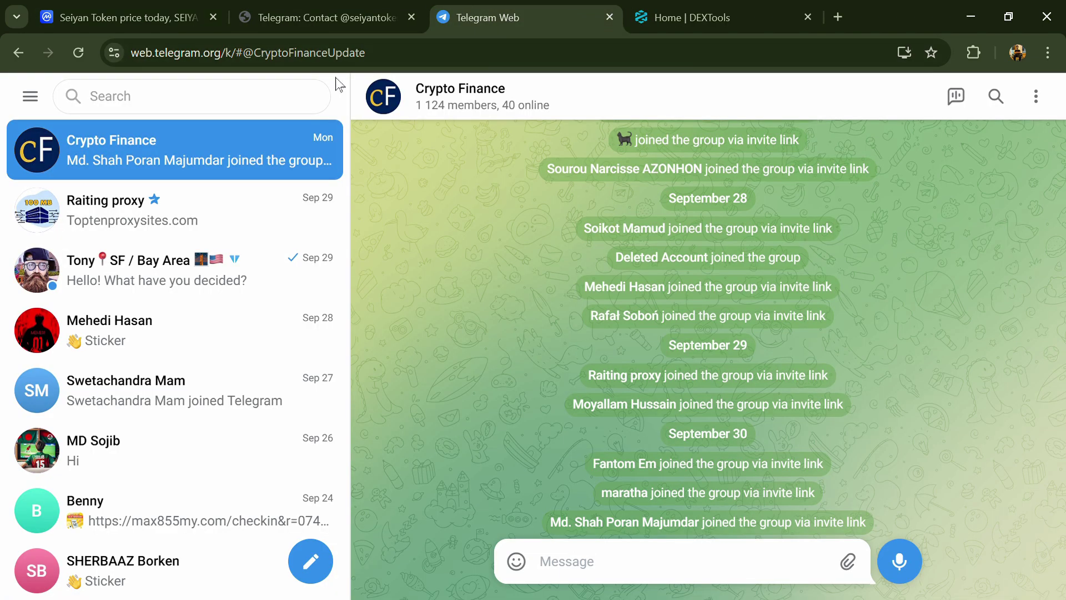
left_click(244, 111)
key("ctrl+v")
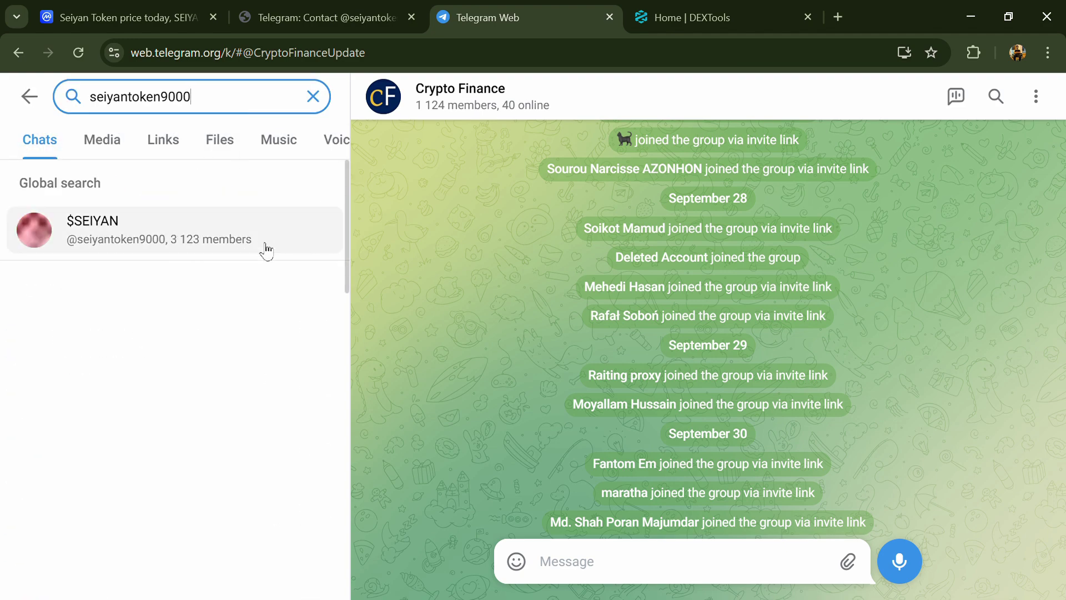
left_click(261, 244)
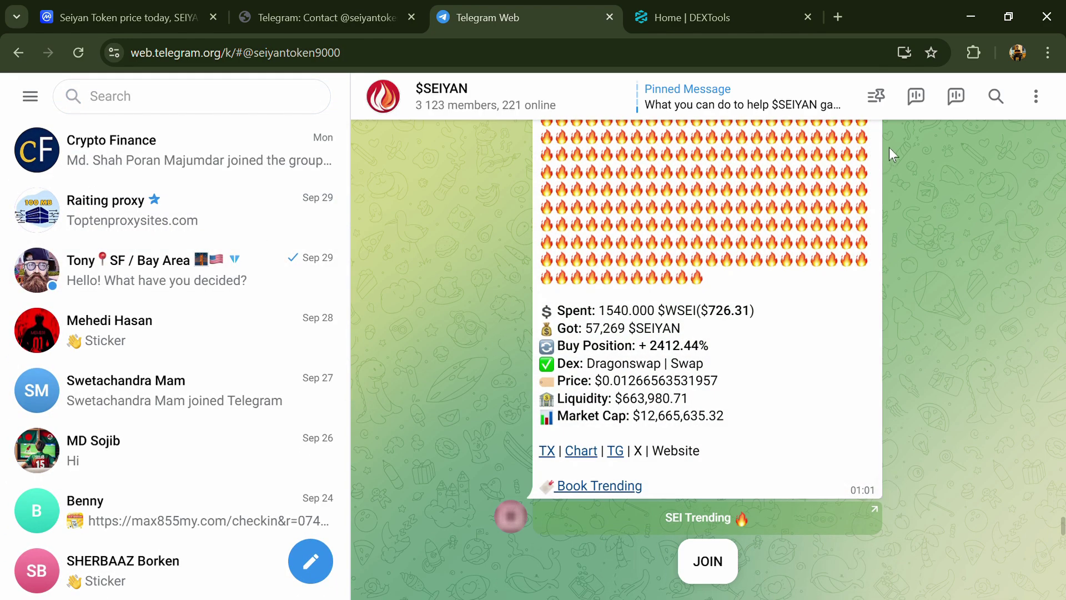
Search the $SEIYAN chat for 'SCAM', read several matching messages, then return to CoinMarketCap
left_click(996, 98)
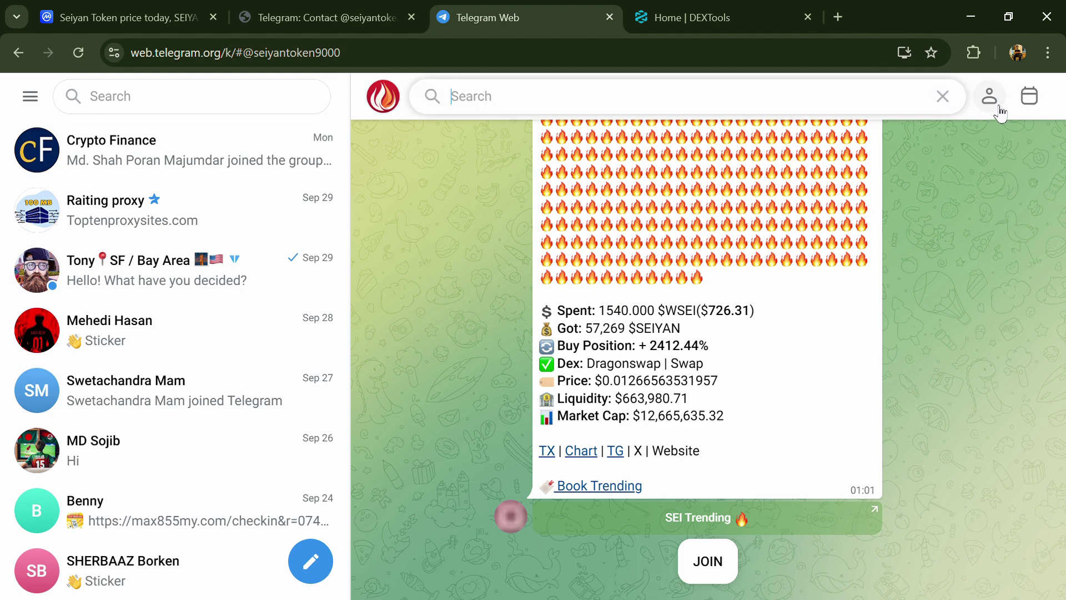
type("SCAM")
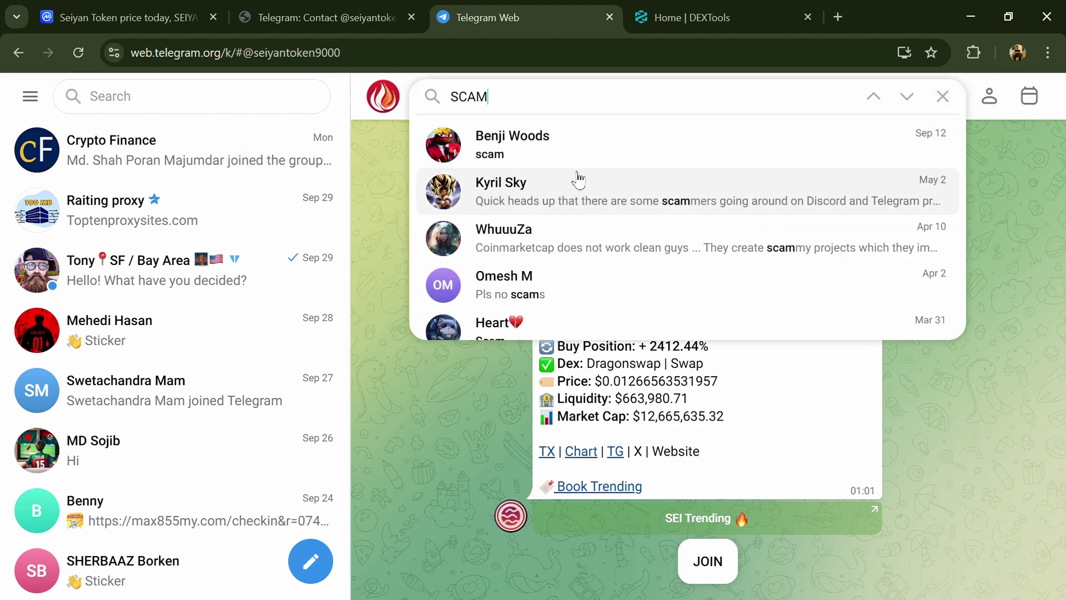
key("Return")
left_click(544, 98)
scroll(580, 204, "down", 3)
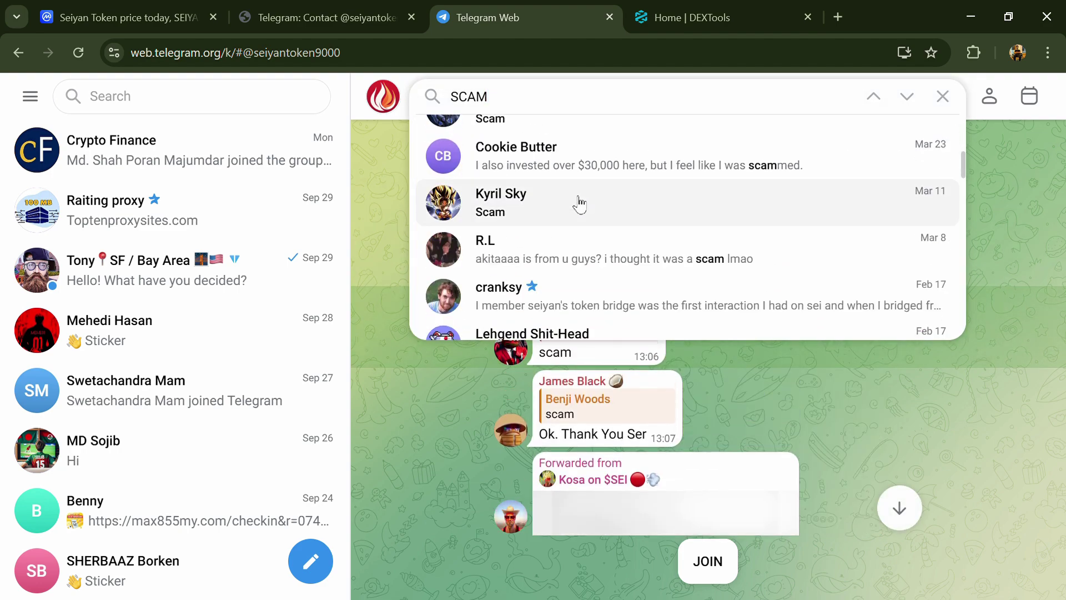
left_click(579, 203)
left_click(572, 119)
scroll(576, 211, "down", 3)
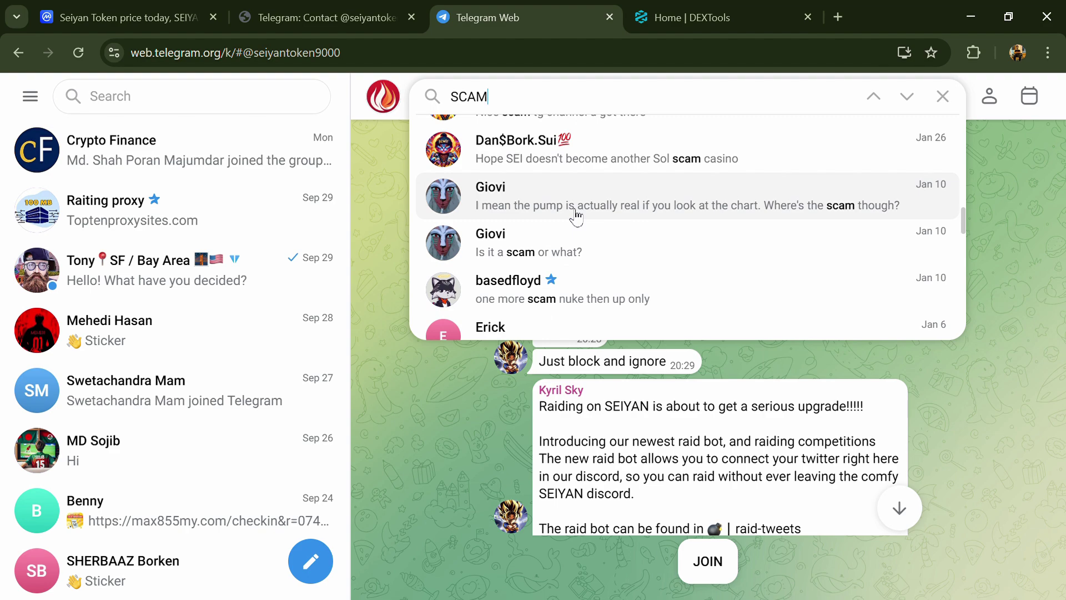
scroll(576, 215, "down", 5)
left_click(575, 169)
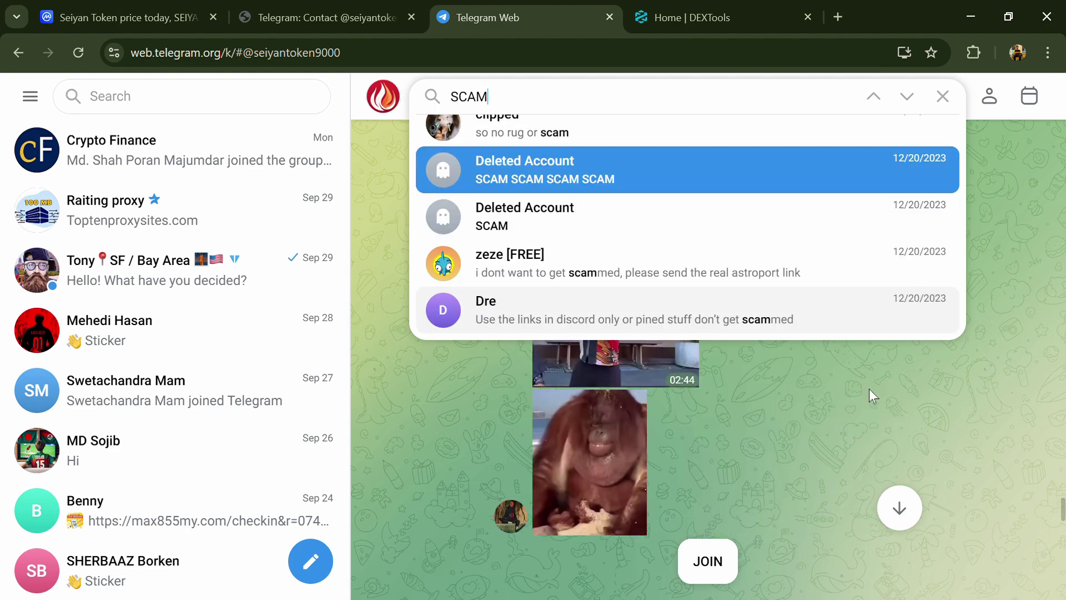
left_click(202, 9)
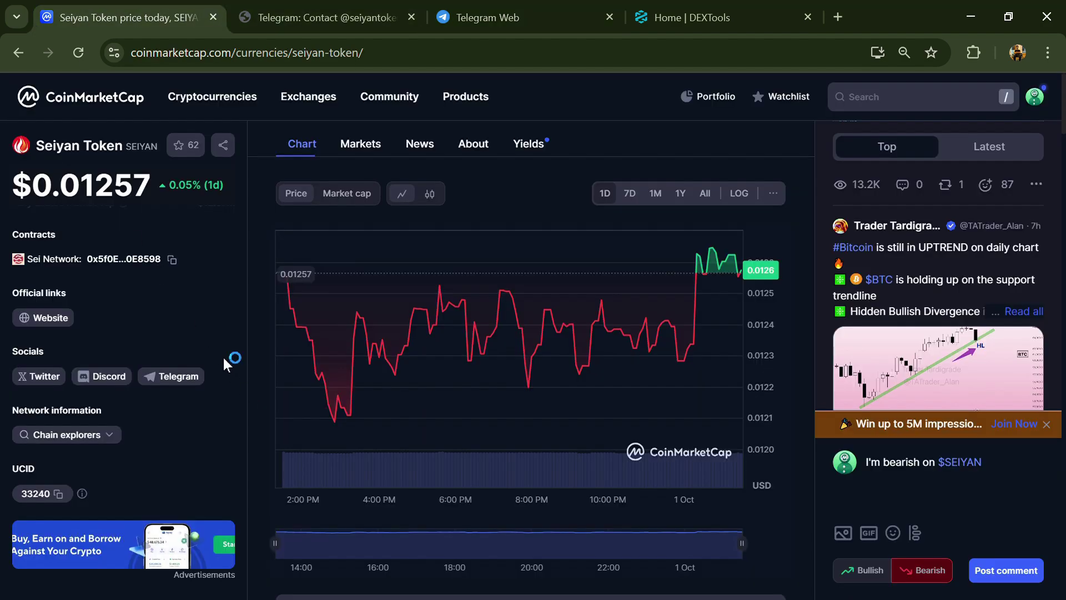
Copy the Seiyan contract address and check its MEXC, CoinEx and Astroport pairs under Markets
left_click(172, 259)
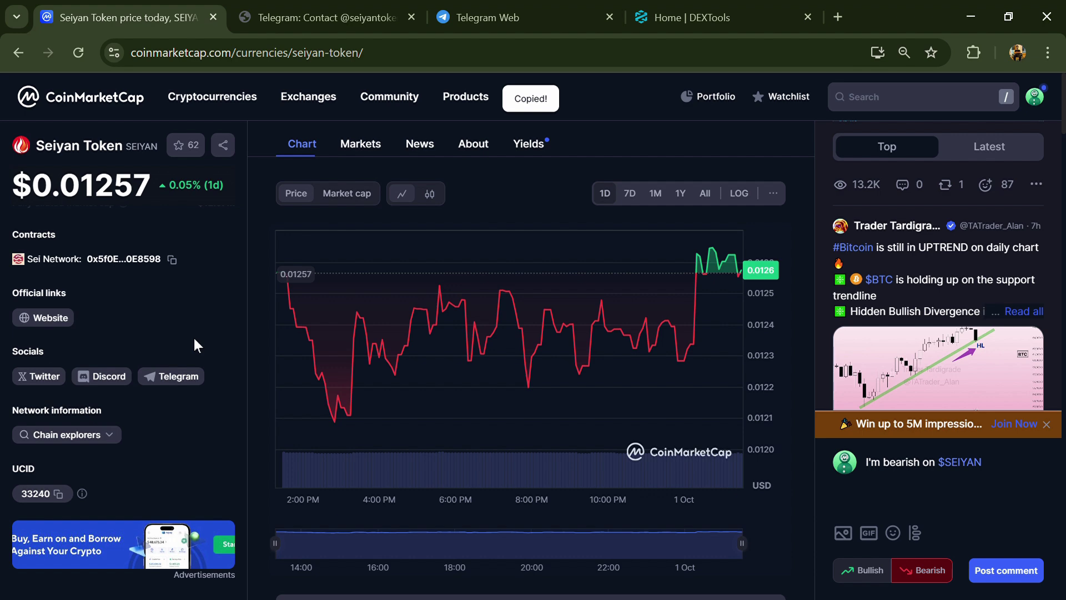
left_click(367, 146)
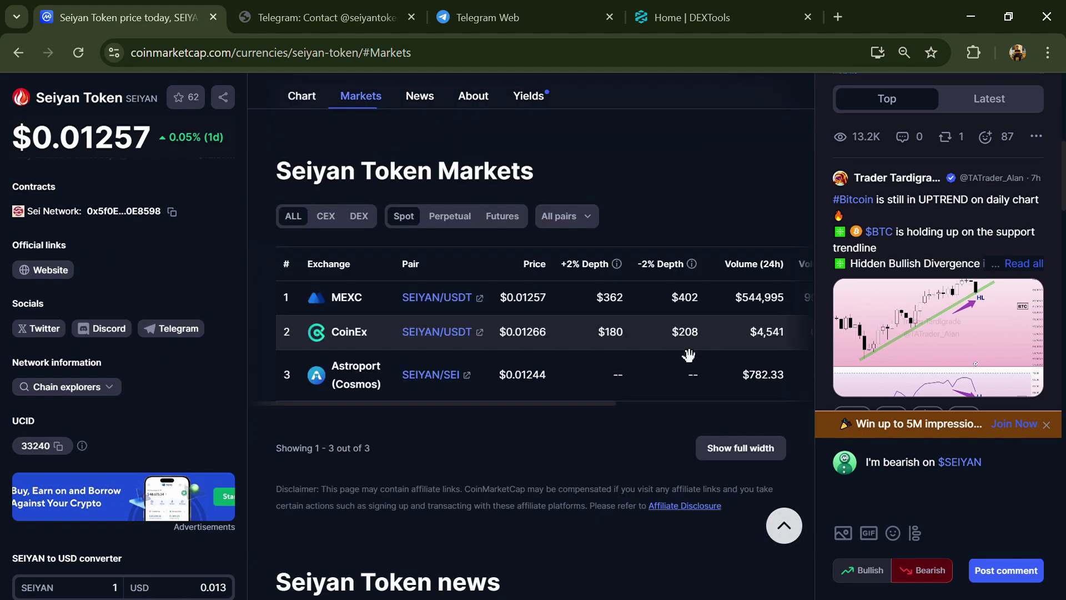
left_click(750, 450)
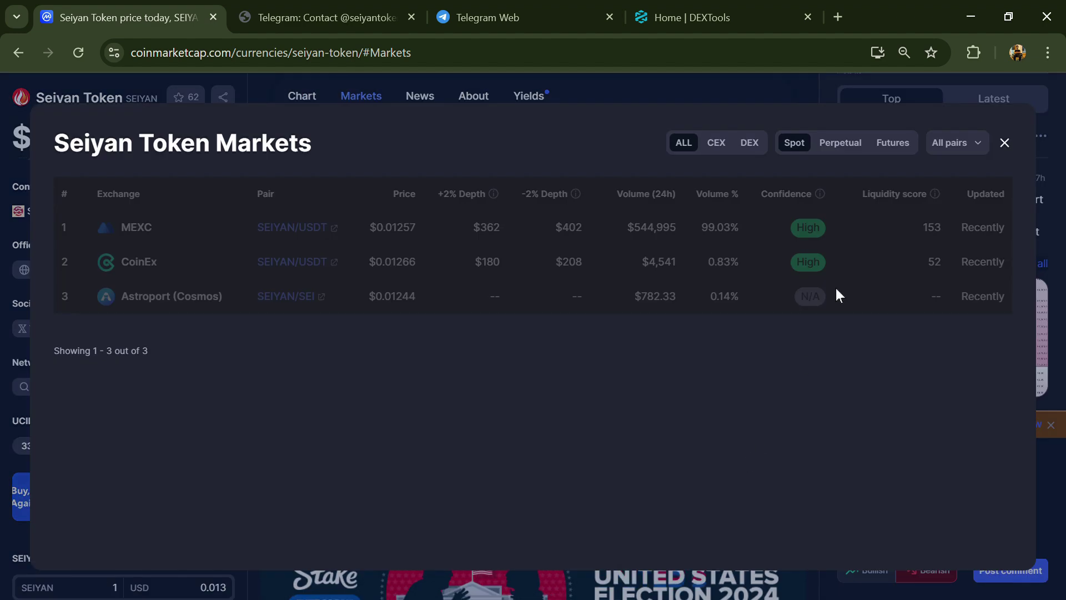
left_click(951, 149)
left_click(1004, 143)
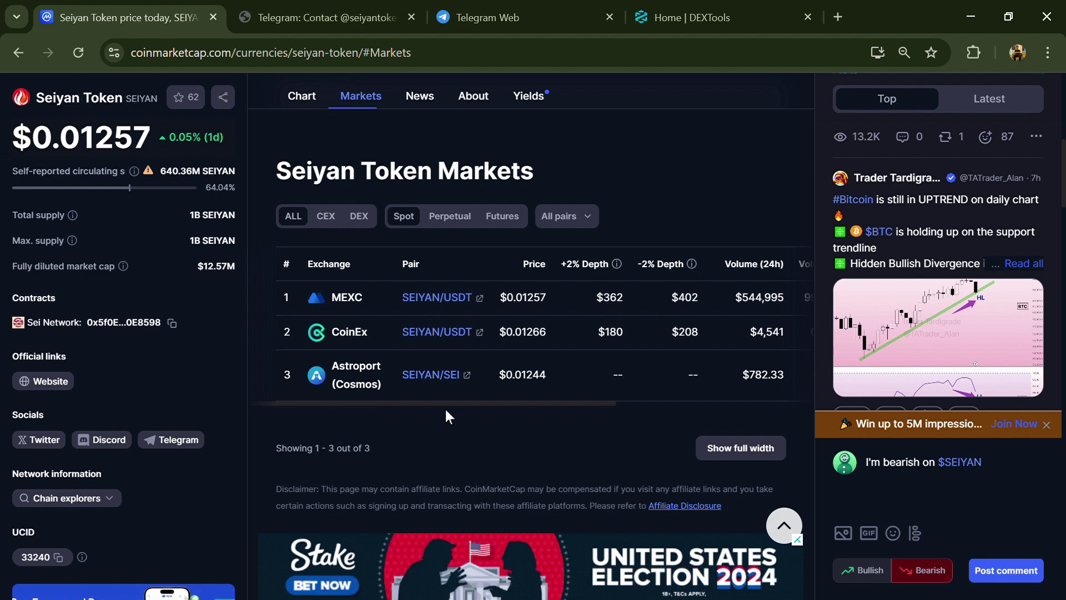
Look up the contract in SeiScan, check Past Transactions and Saved Accounts, then view the pacific-1 Overview
left_click(129, 324)
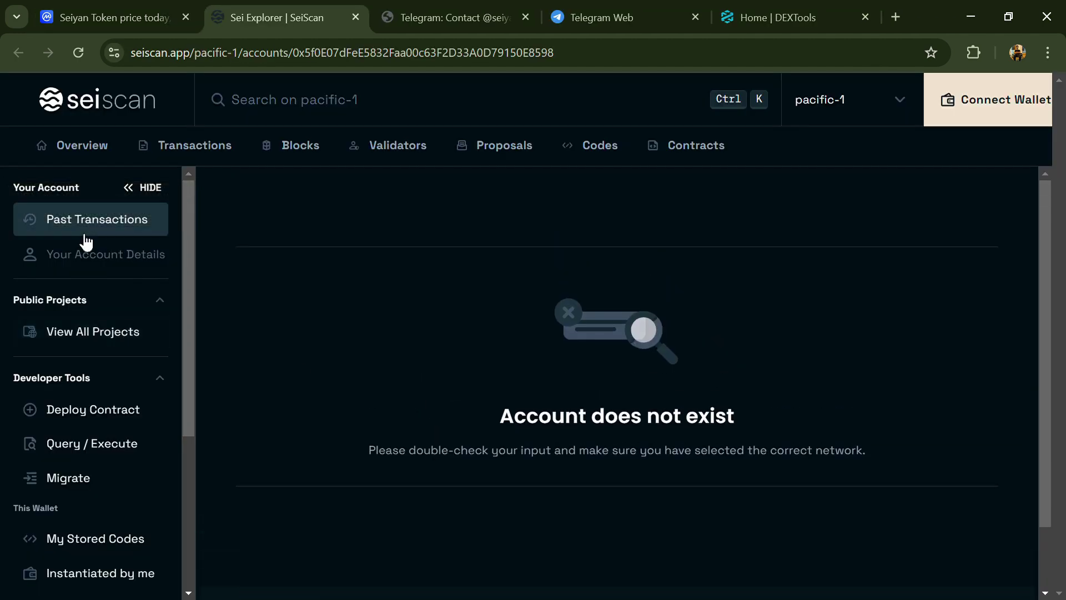
left_click(84, 234)
scroll(84, 374, "down", 3)
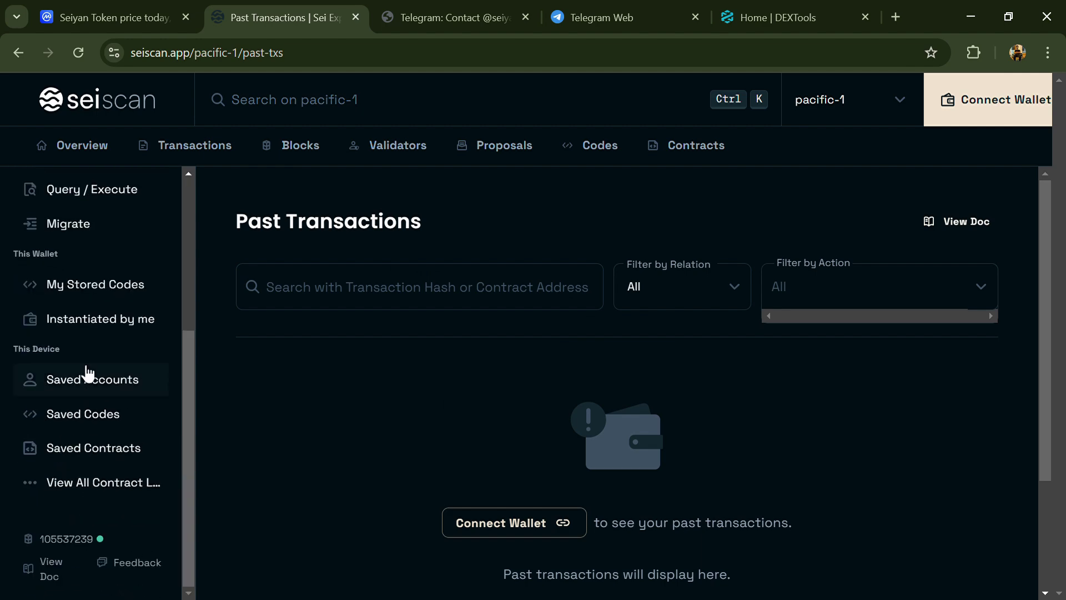
left_click(141, 377)
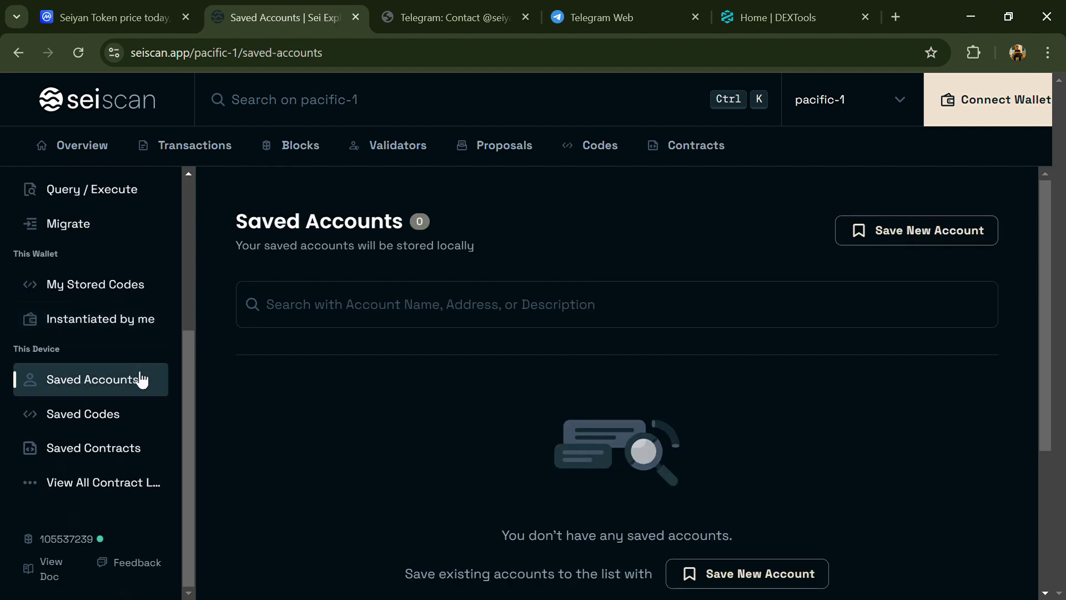
scroll(125, 333, "up", 3)
left_click(79, 143)
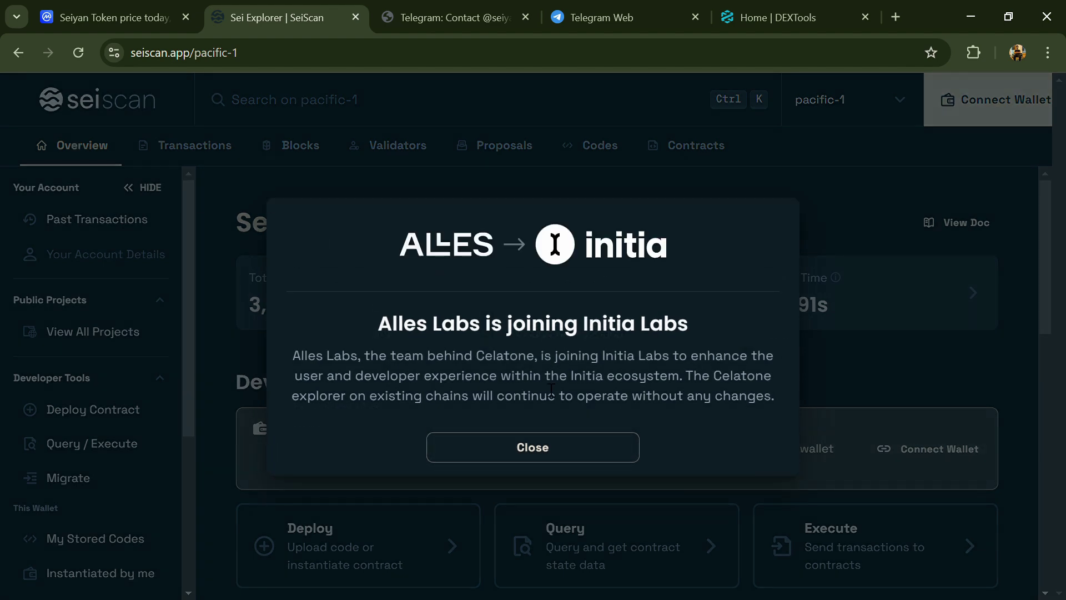
left_click(542, 448)
scroll(562, 335, "down", 4)
scroll(563, 339, "down", 3)
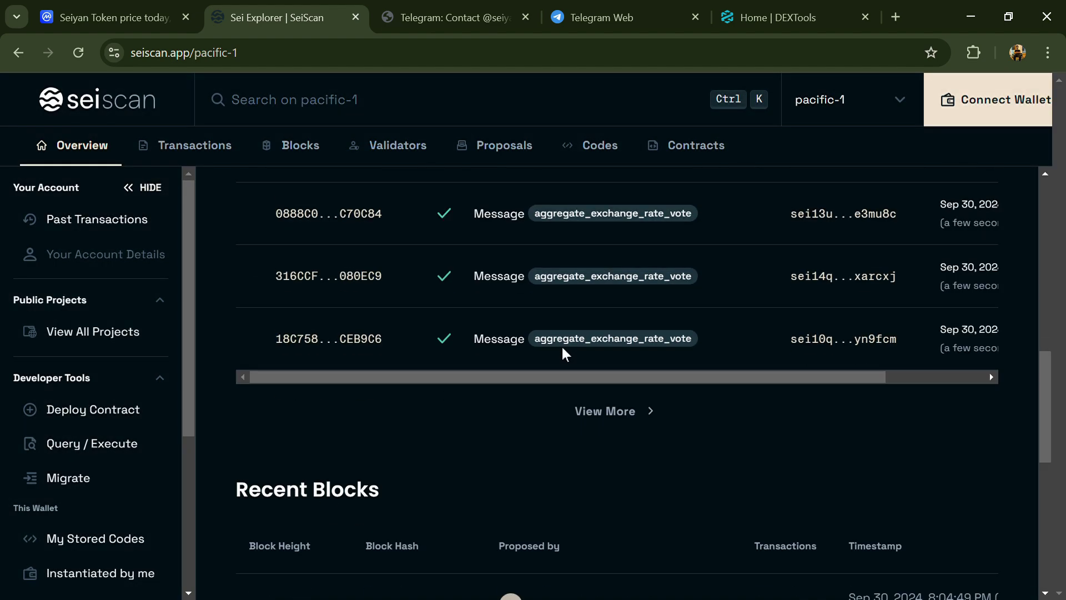
scroll(561, 344, "down", 5)
scroll(564, 359, "up", 3)
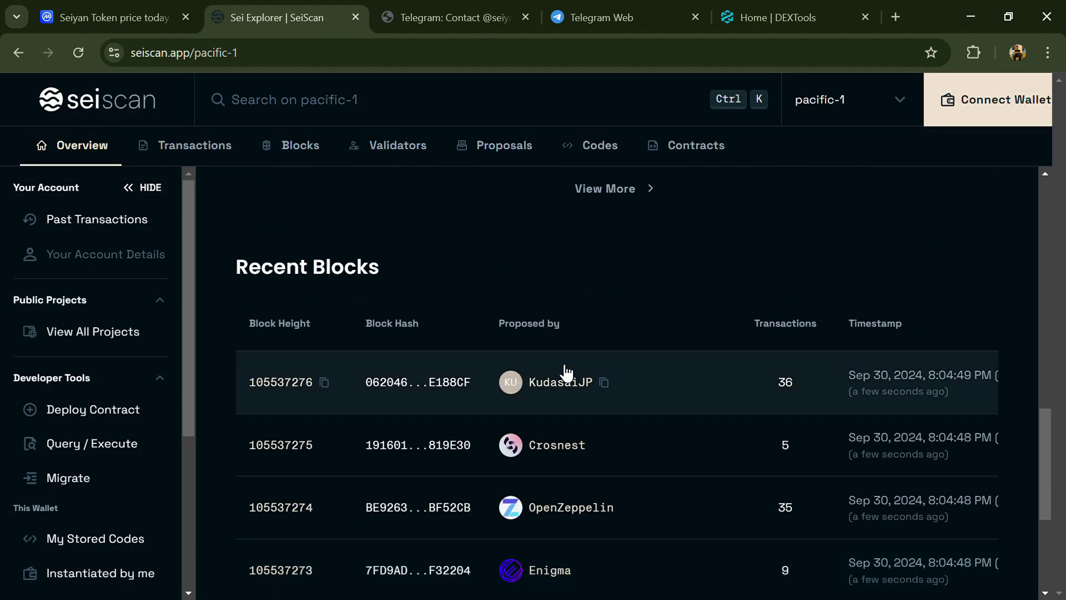